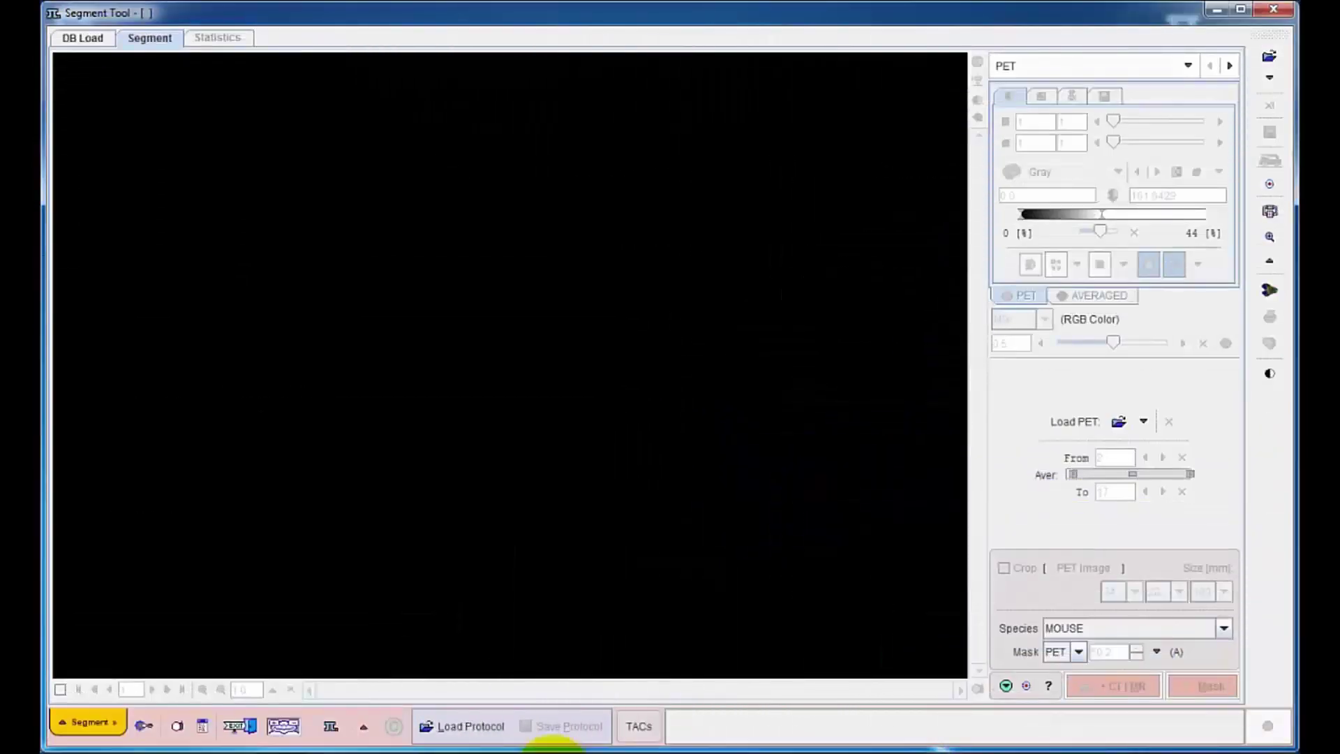
Load the DynamicFDG PET series from the database and average it over frames 4 to 17
click(1147, 421)
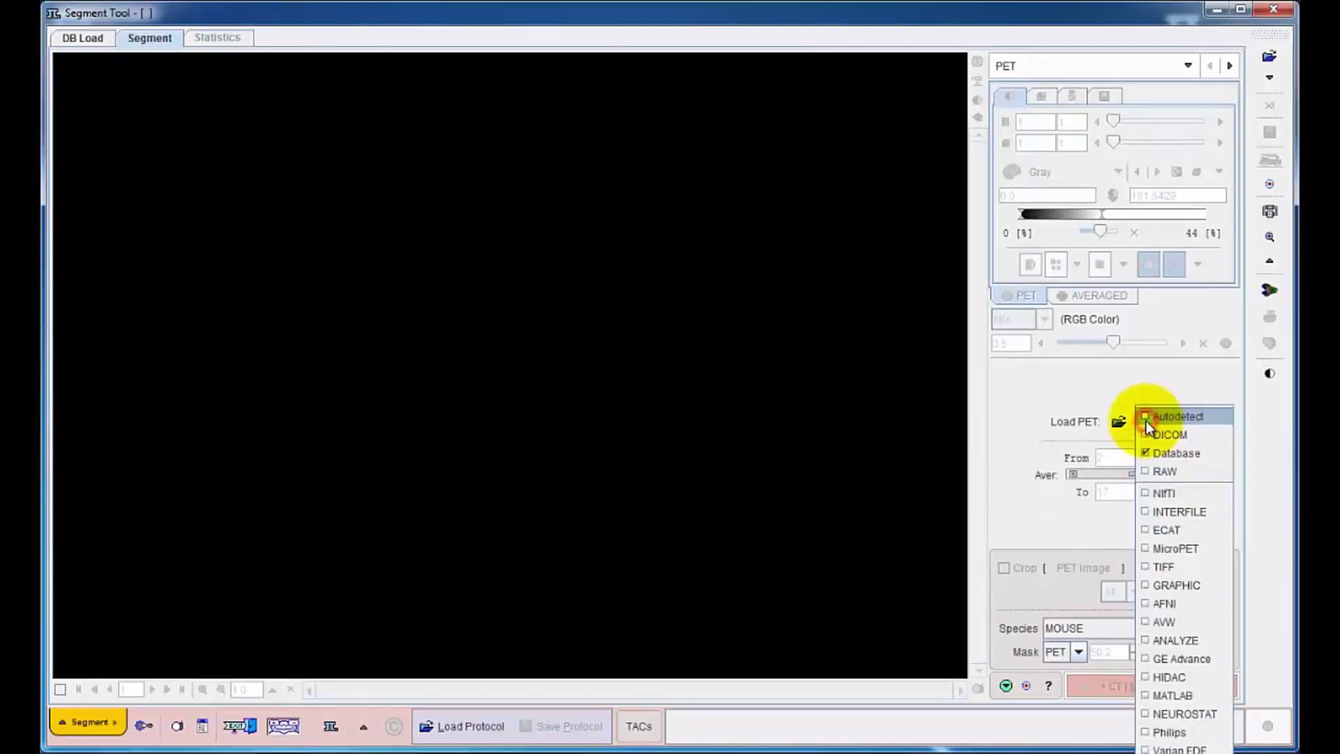
click(1150, 447)
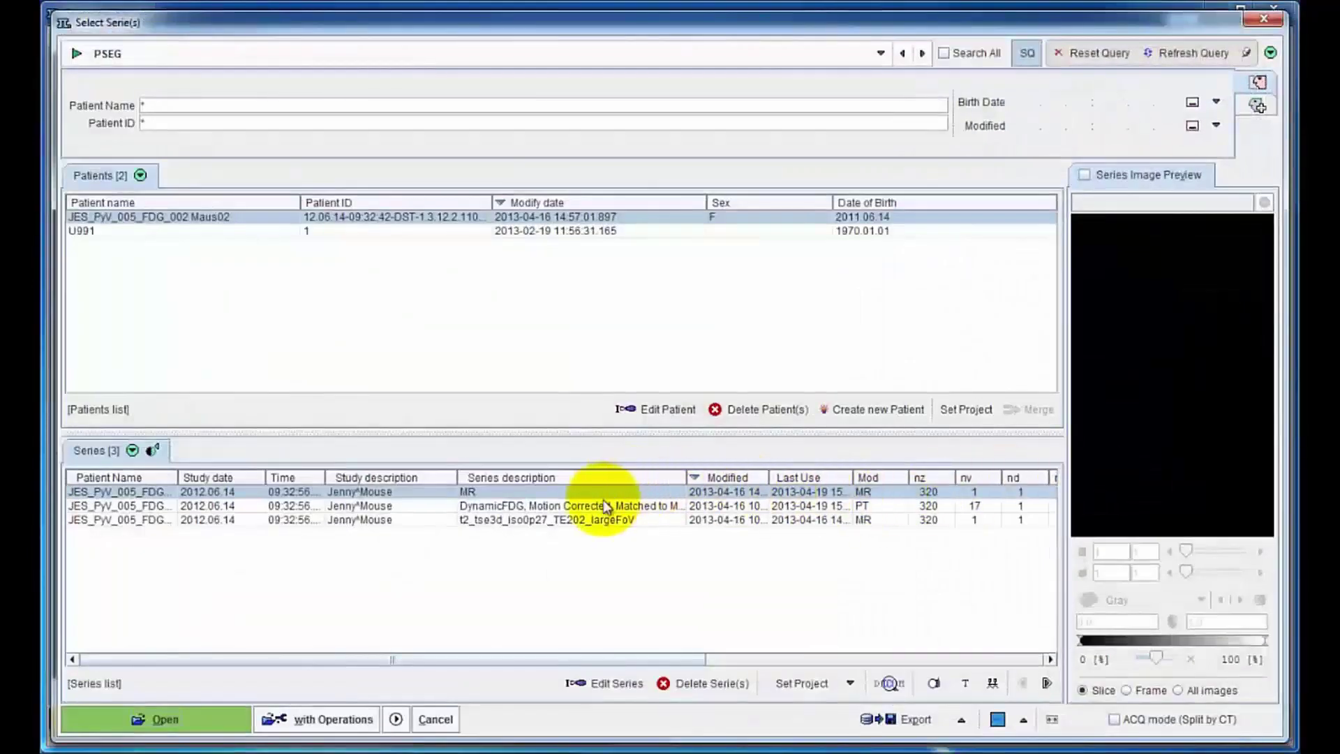
click(606, 506)
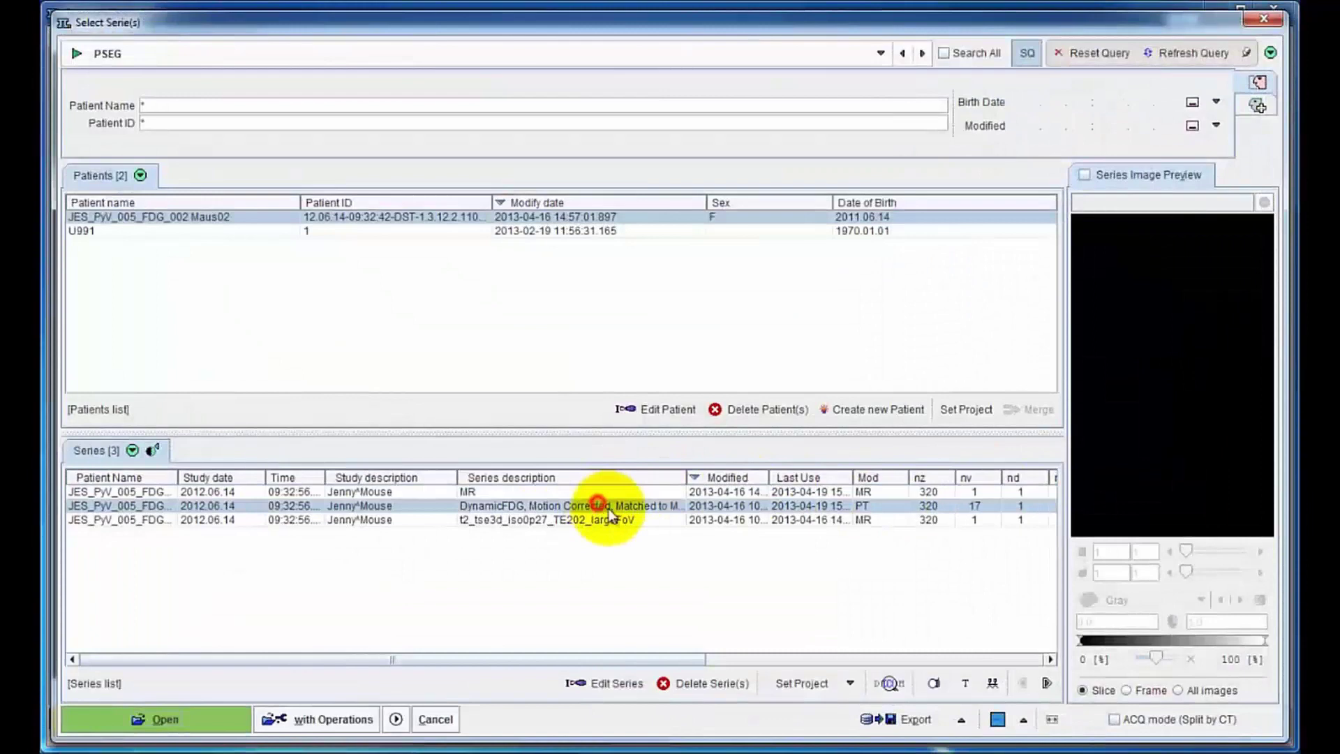
click(165, 722)
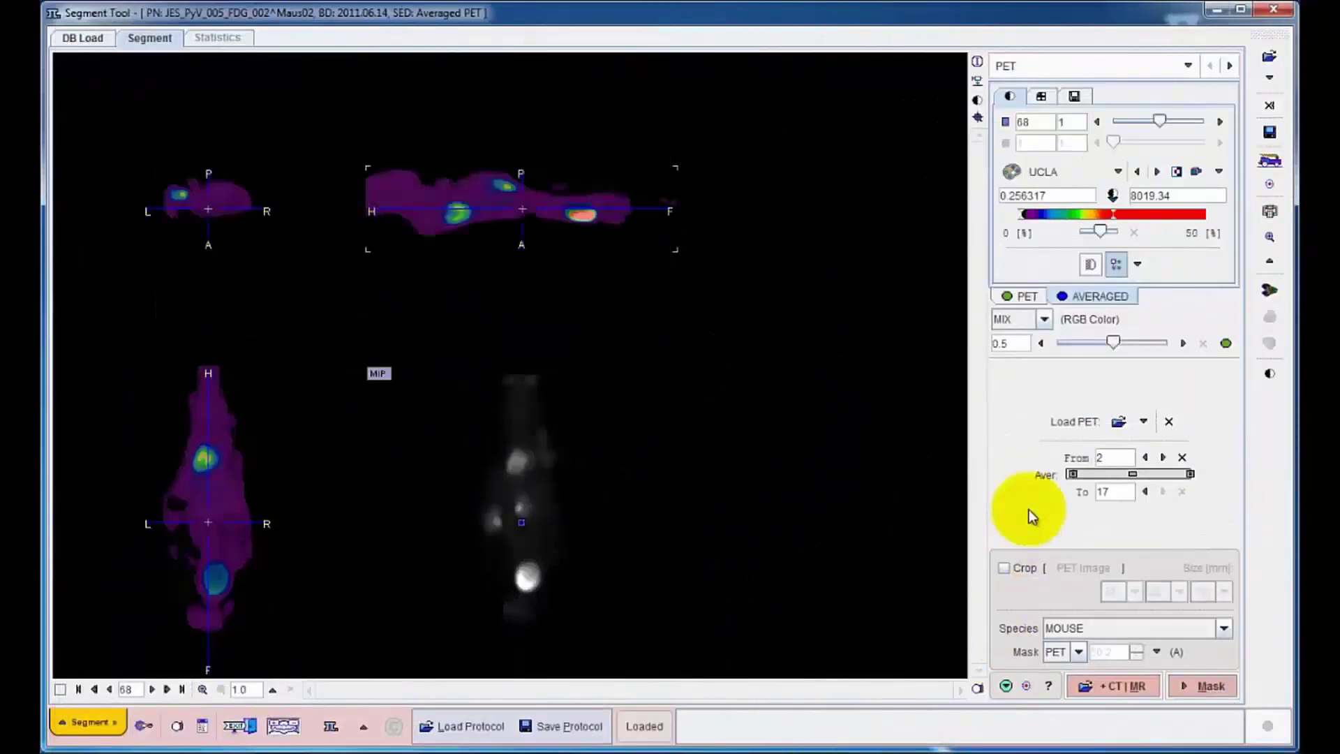
drag(1073, 474, 1089, 474)
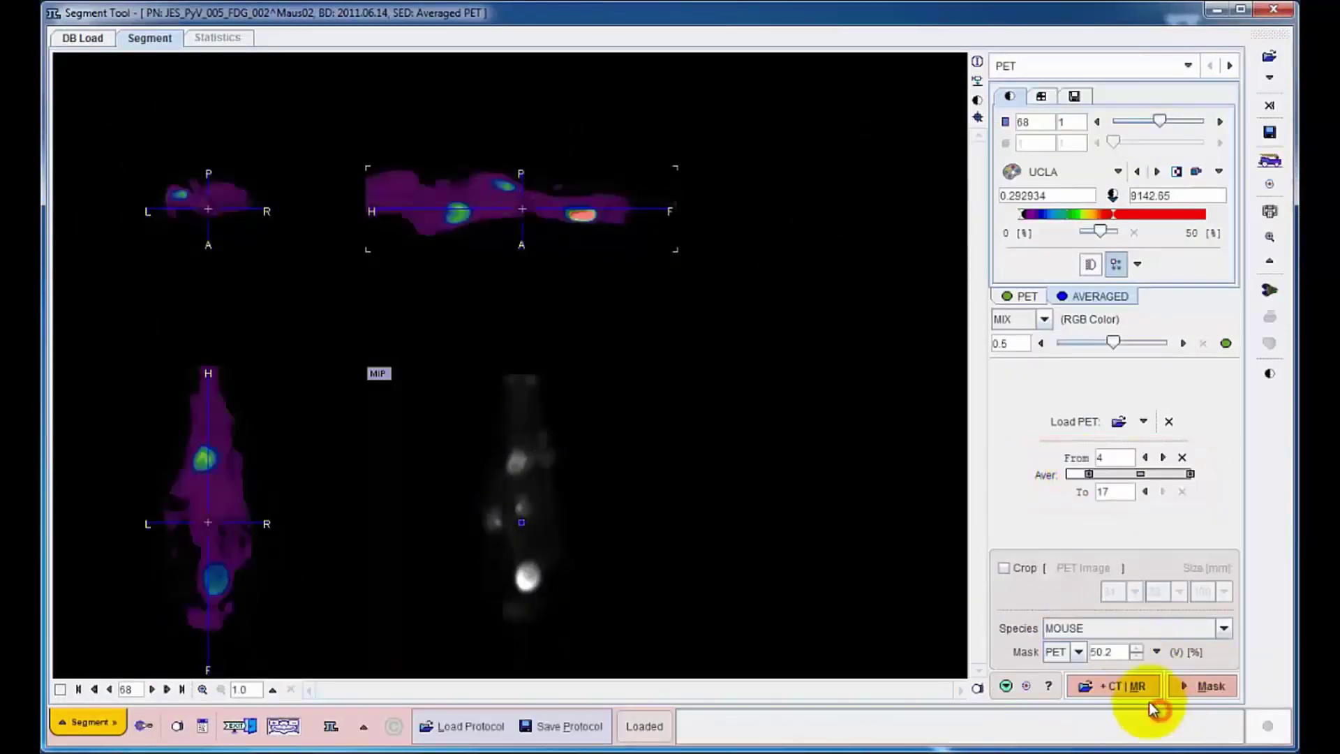
Load the matching MR series from the database as anatomy and blend it with the PET at 0.5
click(1110, 686)
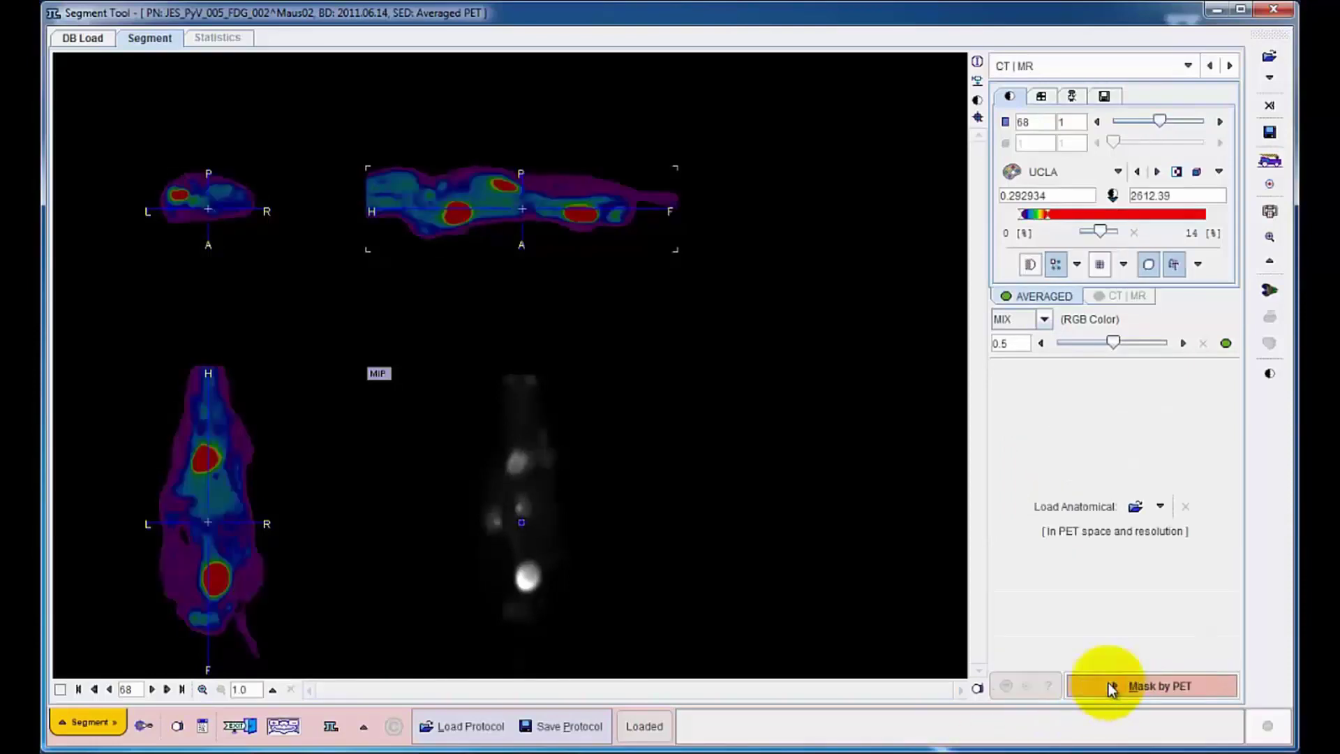
click(1162, 508)
click(1173, 458)
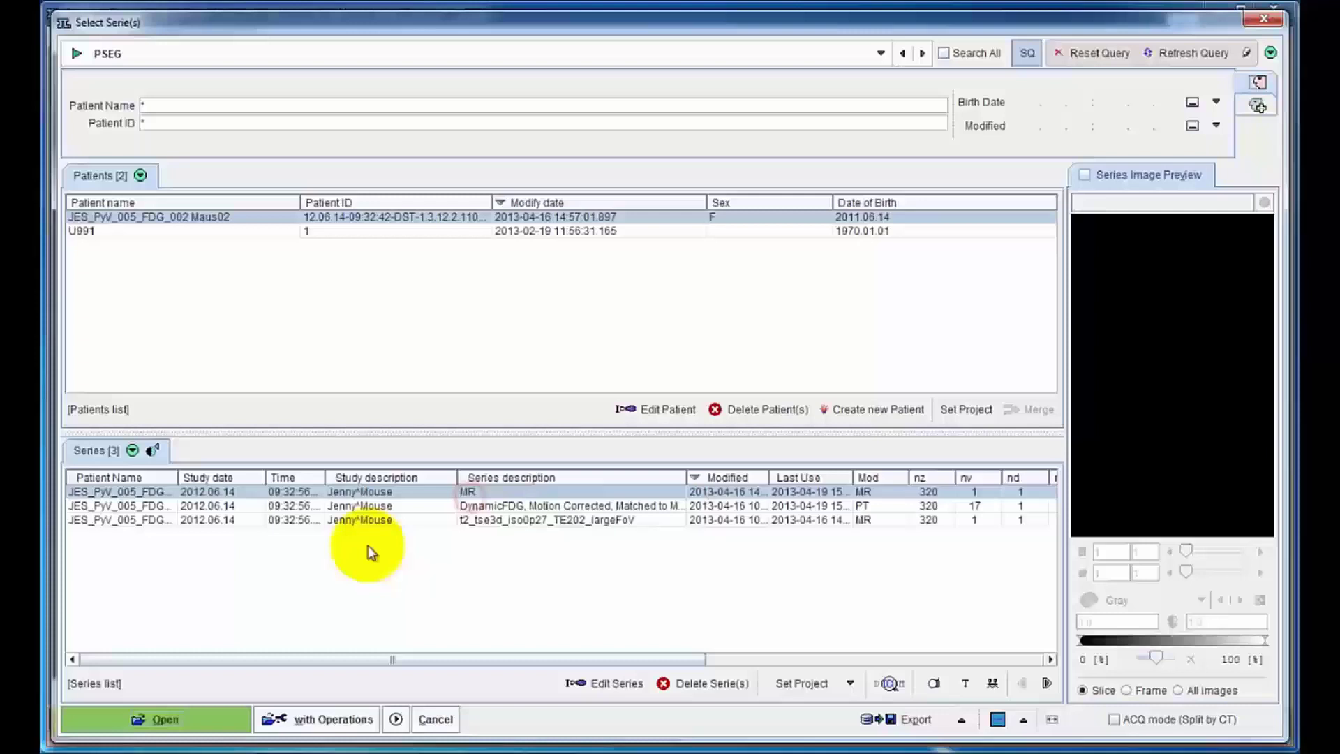
click(160, 719)
drag(1044, 368, 1109, 373)
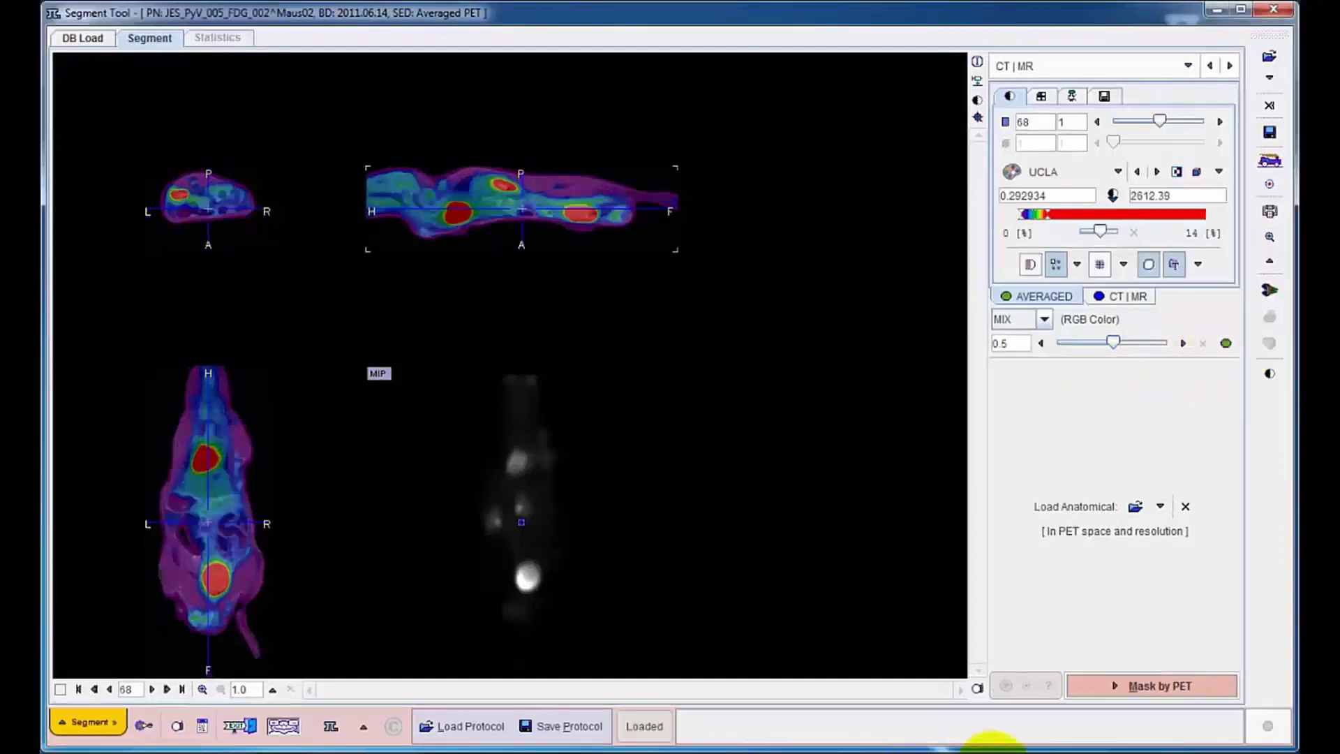
Mask by PET and segment with 100 segments, reduction 30 and smoothing
click(1181, 686)
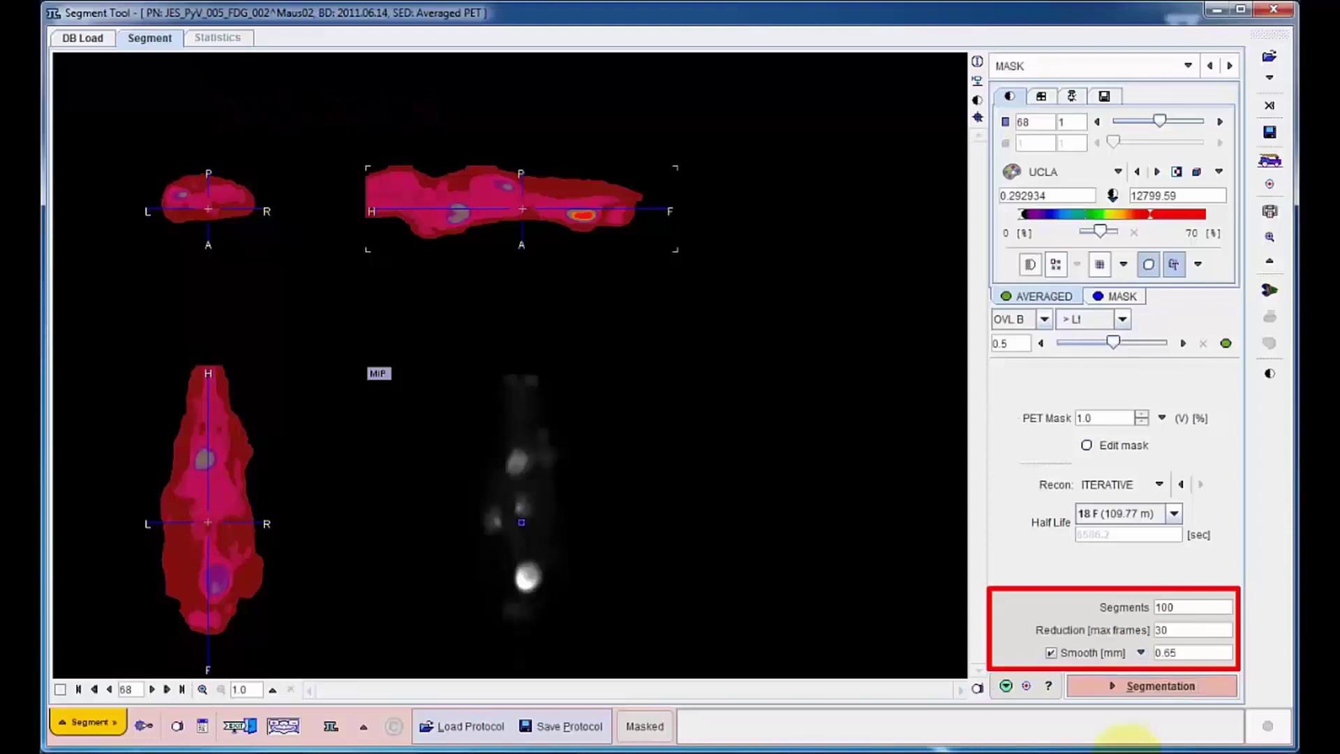
click(1155, 688)
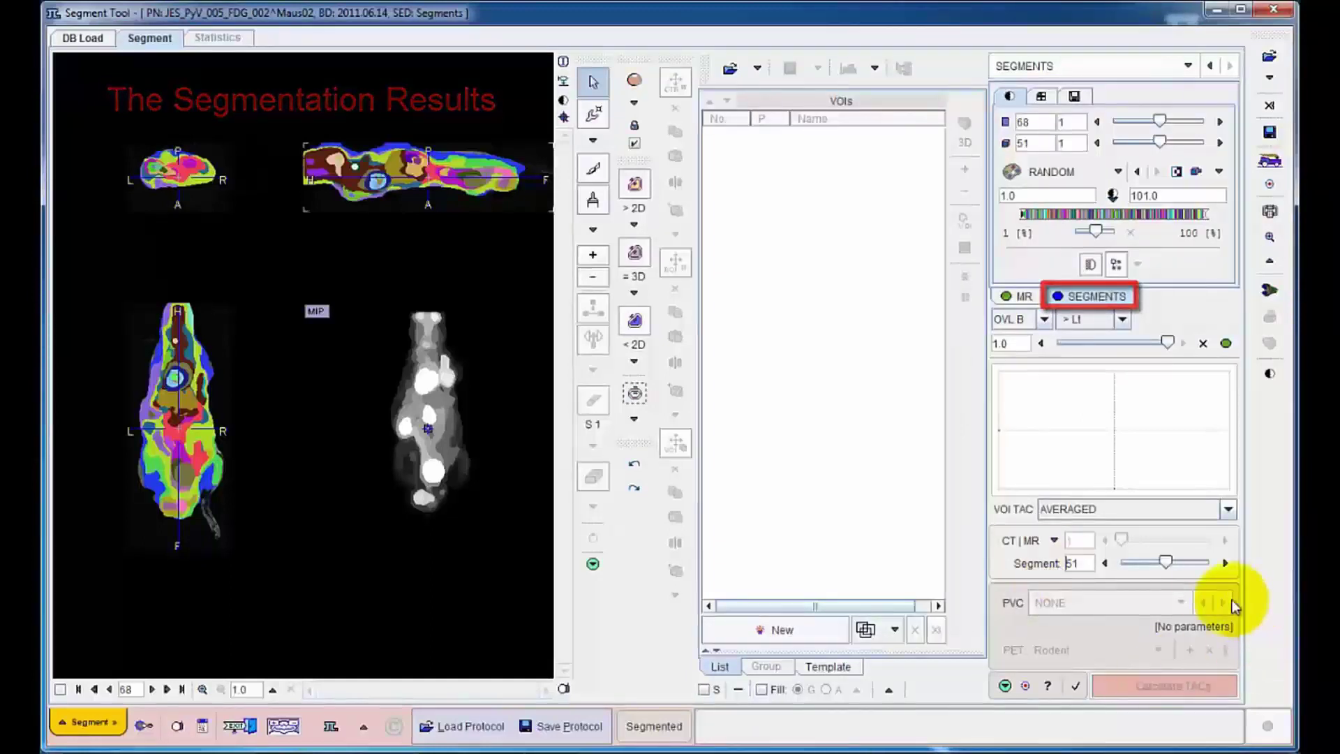
Step the overlay from segment 1 to 11: bladder at 2, then heart and kidneys, tumour at 6
drag(1166, 562, 1082, 582)
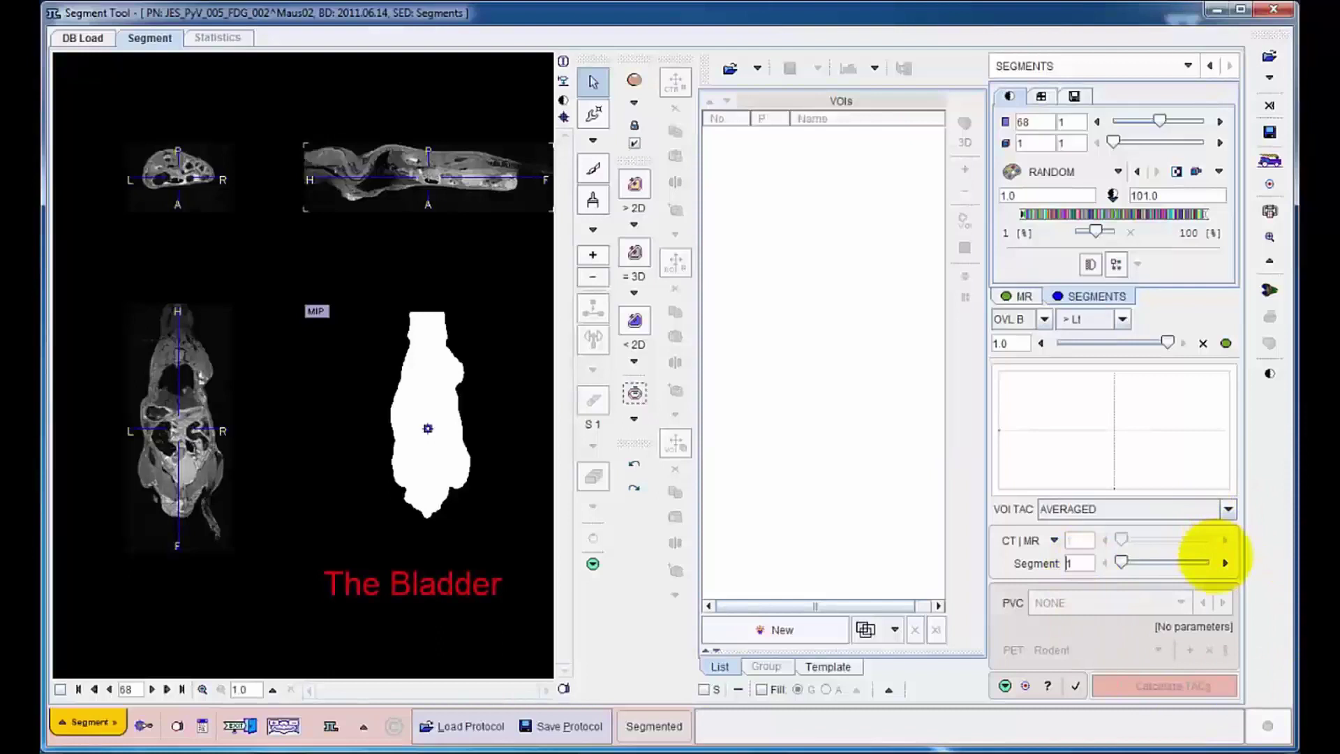
click(1225, 562)
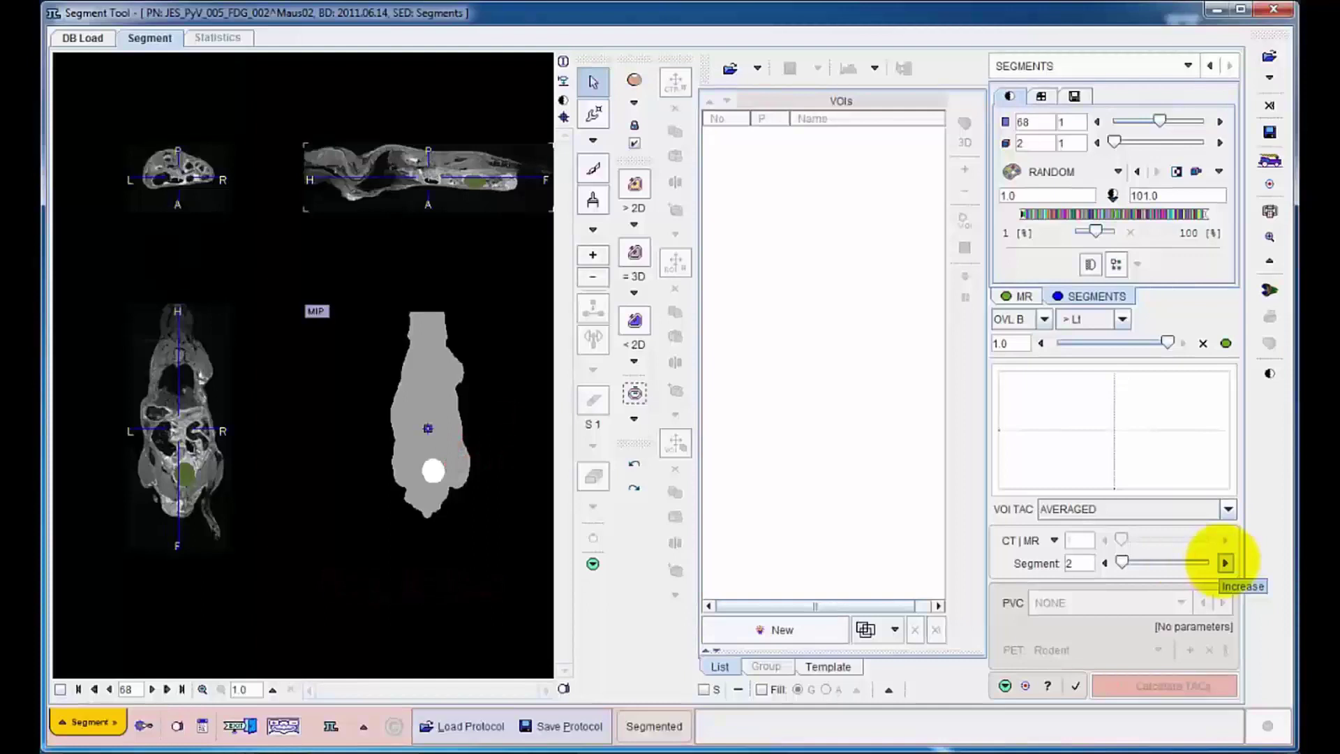
click(1225, 563)
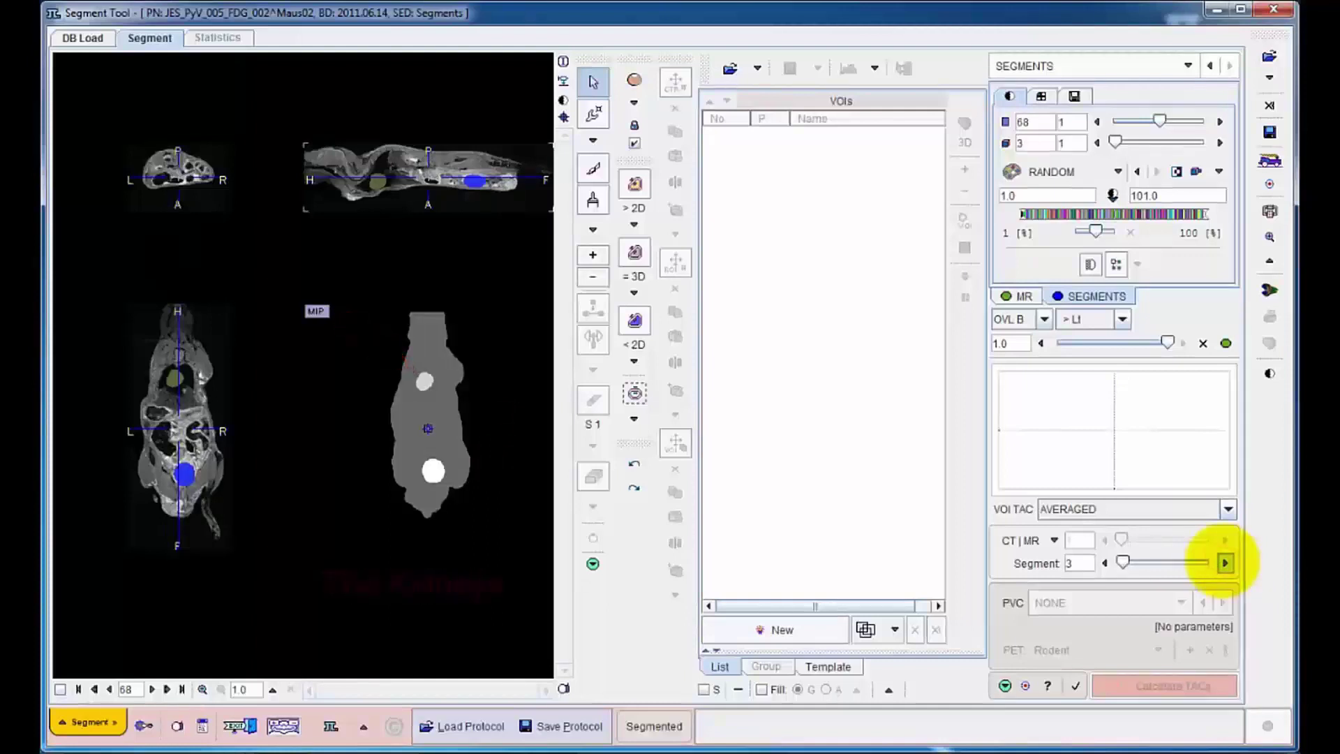
click(1226, 563)
click(1225, 563)
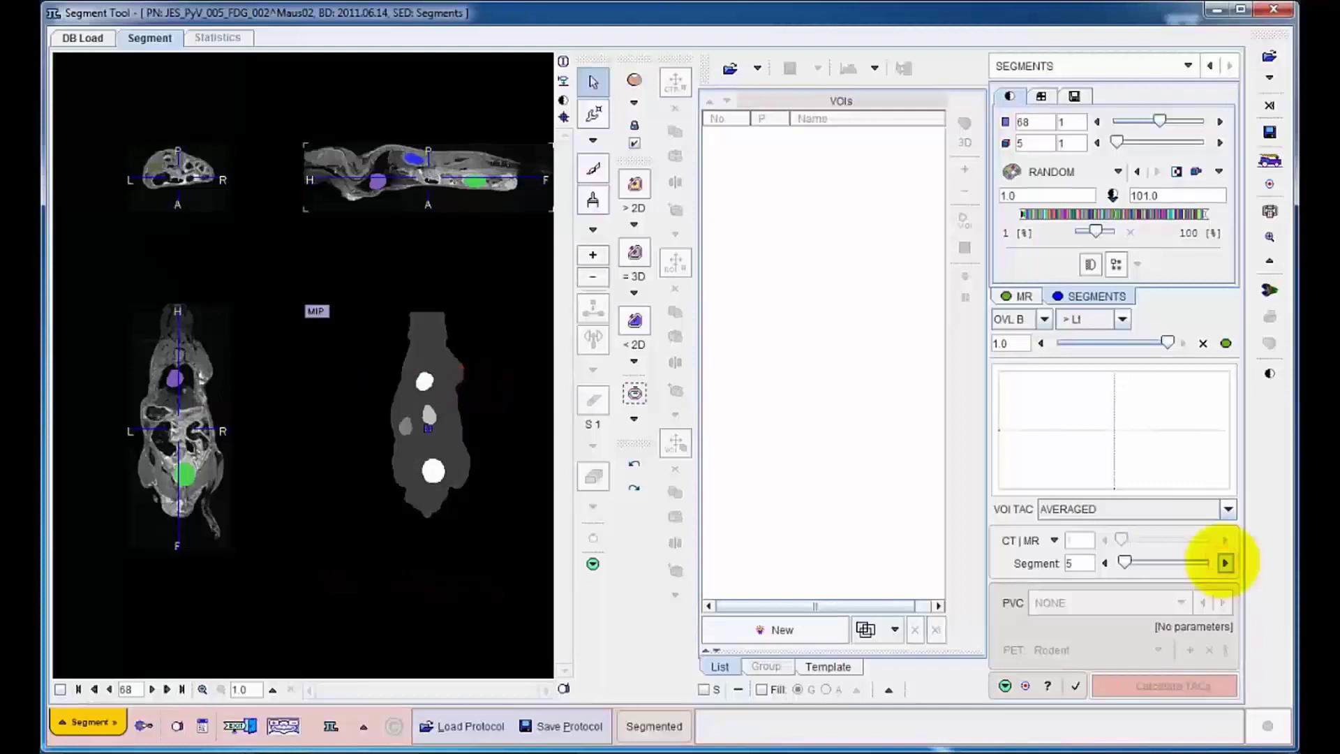
click(1225, 562)
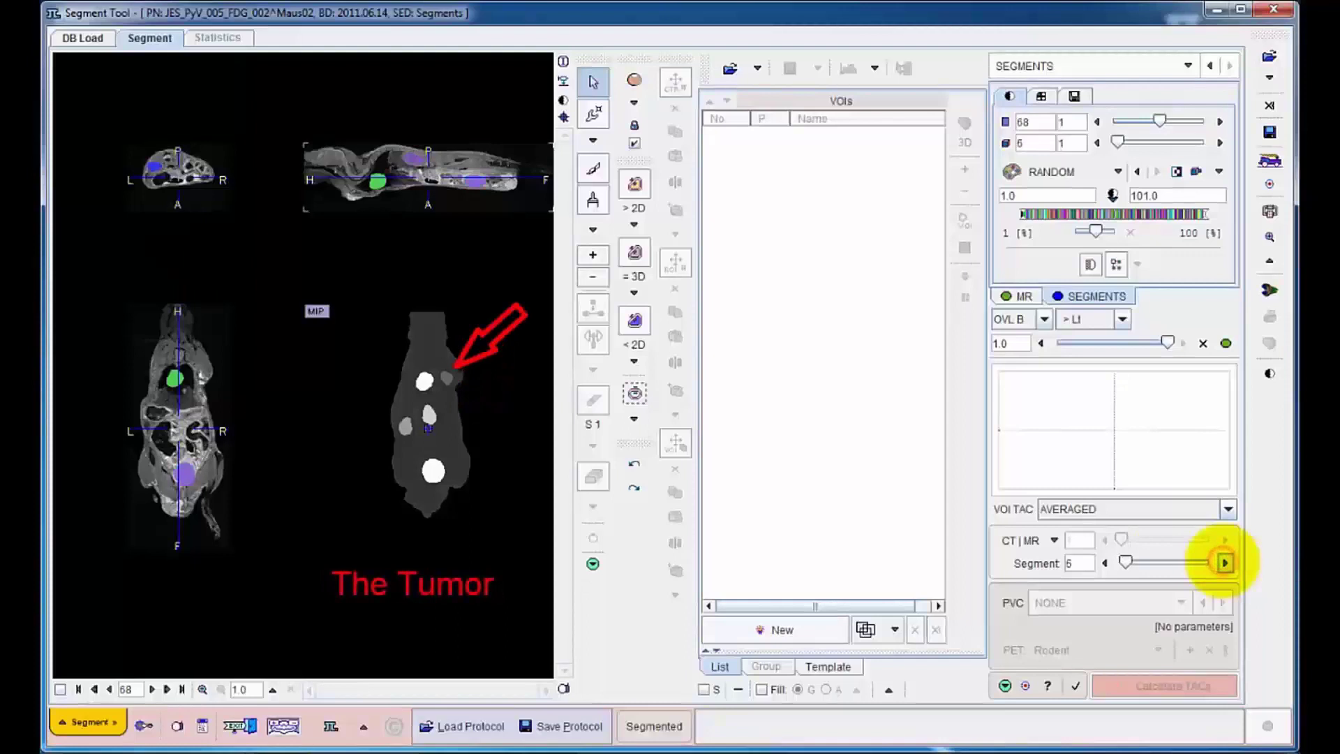
click(1225, 563)
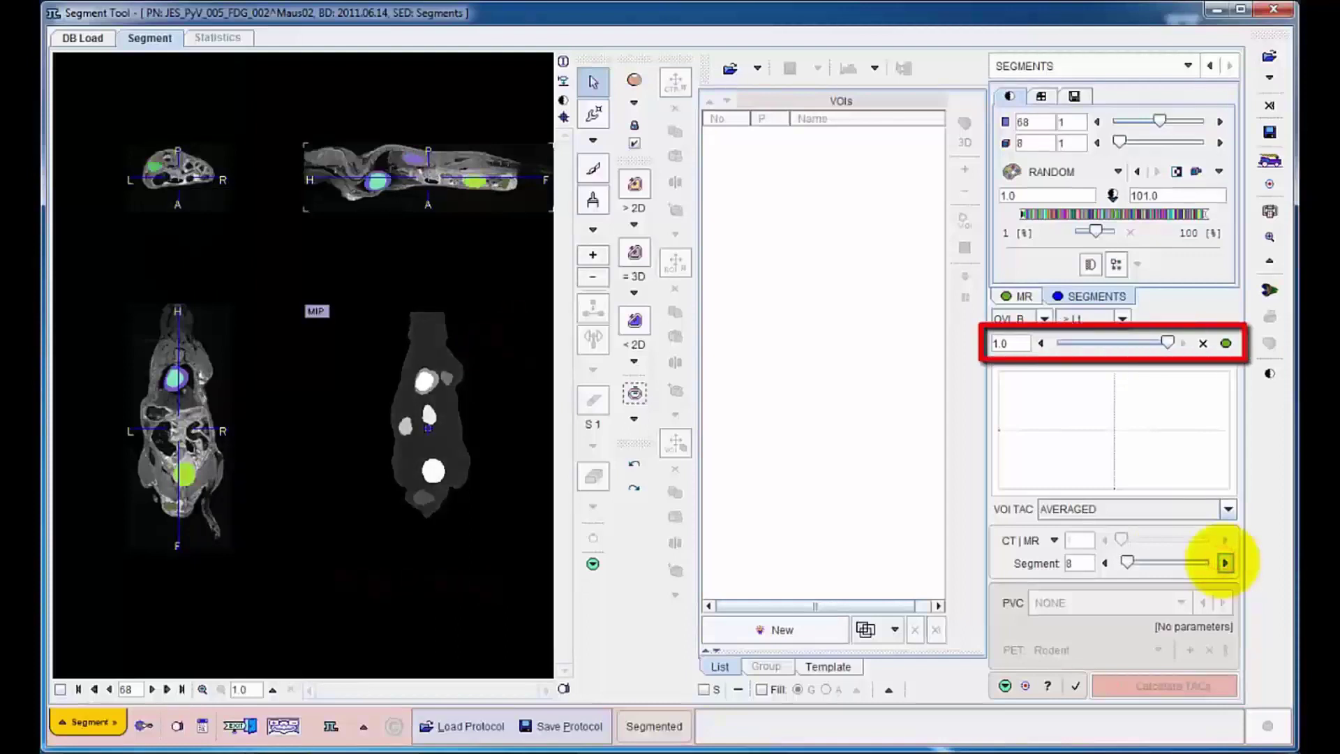
click(1225, 563)
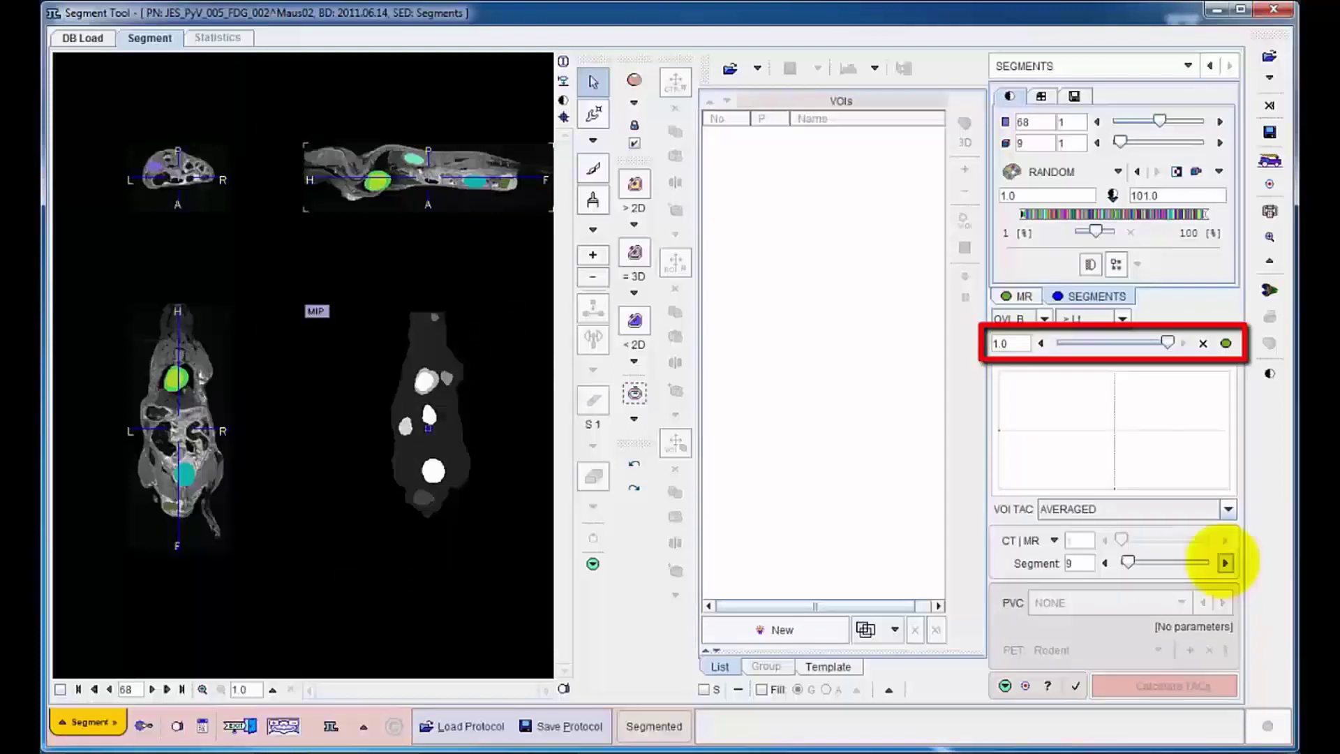
click(1225, 563)
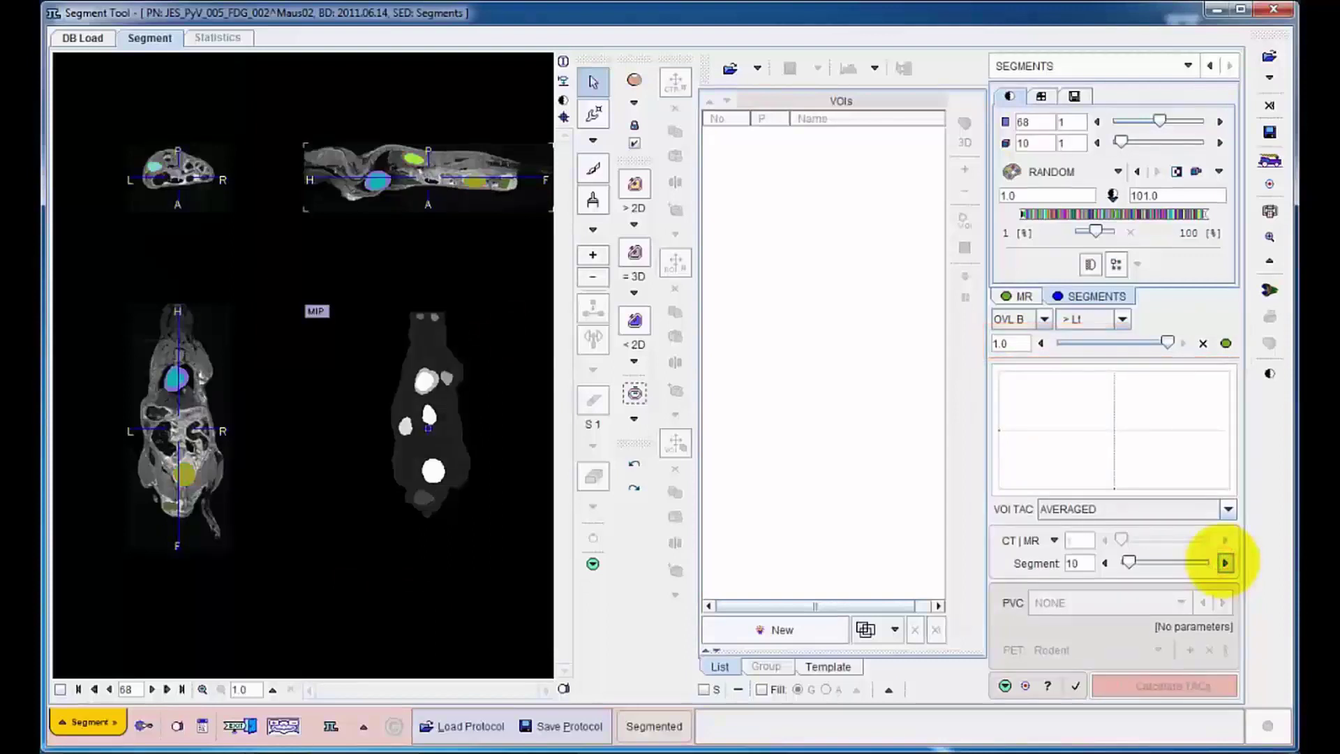
click(1225, 563)
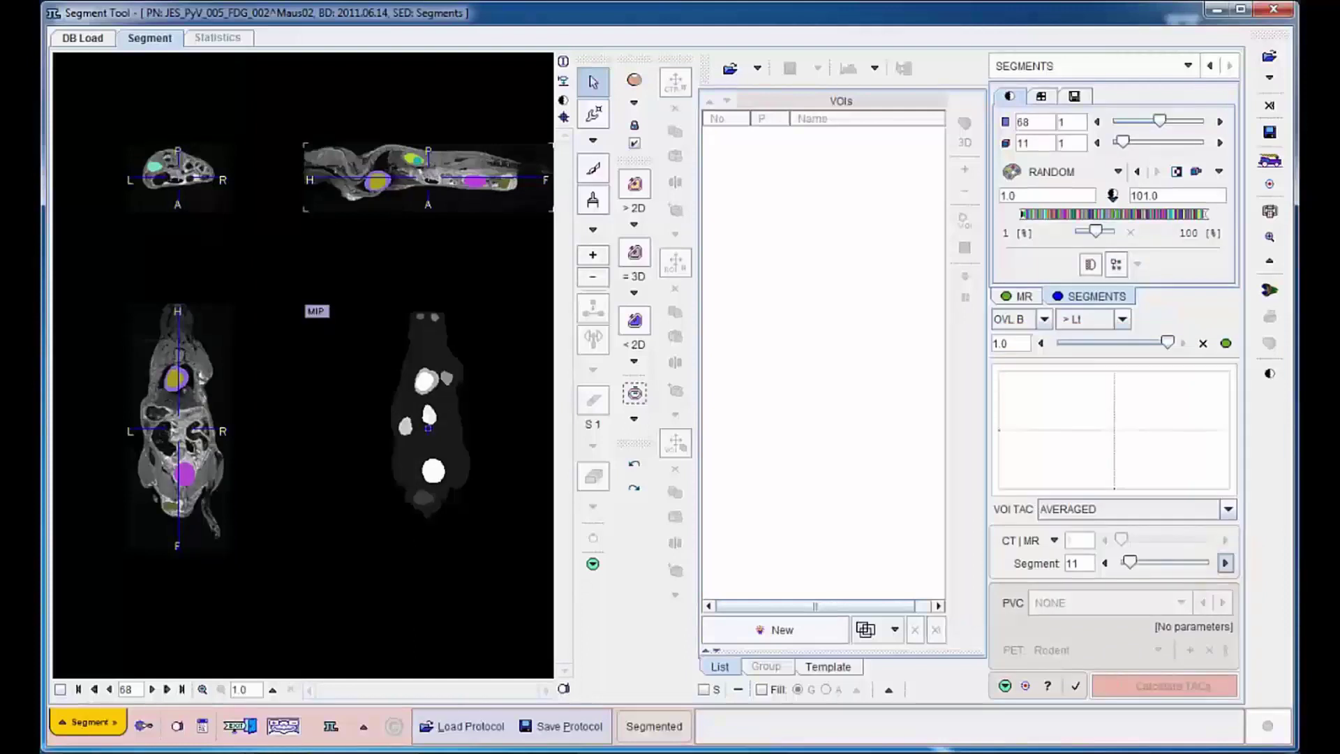
Create the Tumor_Body_UpperChest_Right VOI over the MR and centre the views on the lower tumour
click(1055, 540)
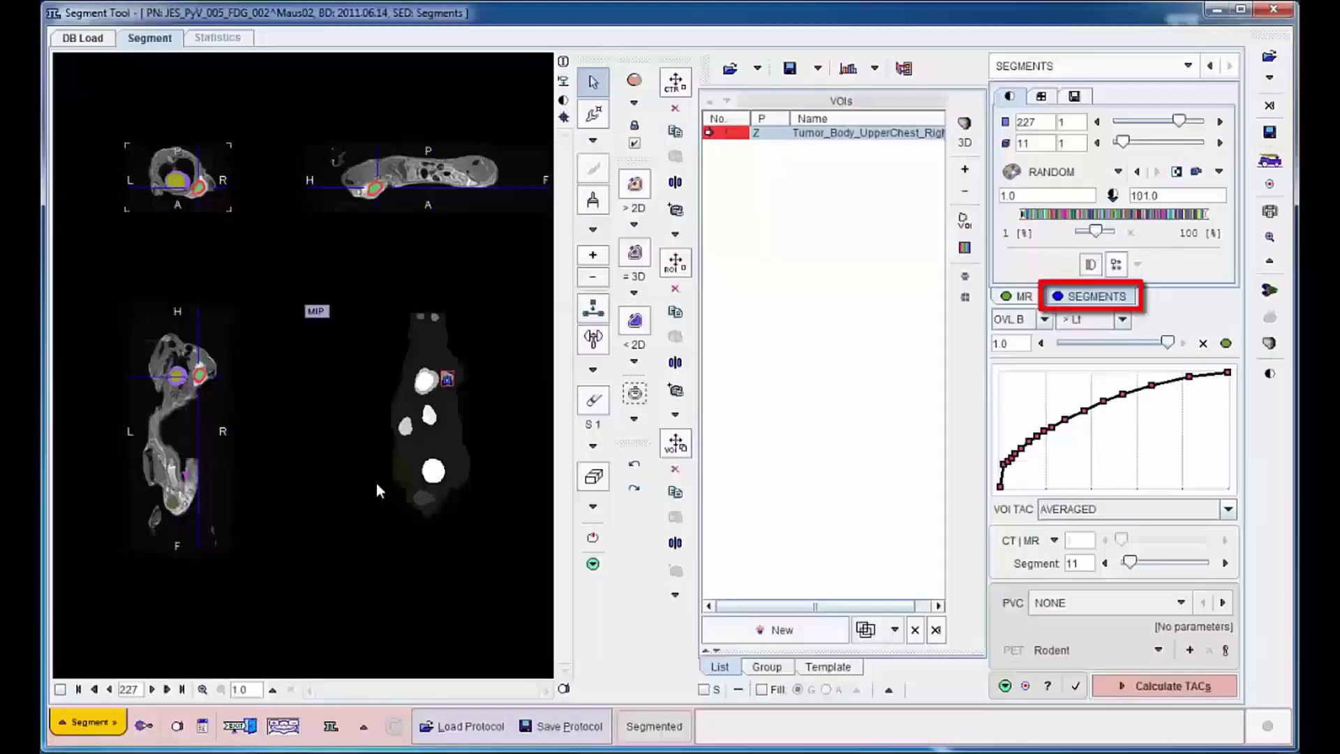
click(424, 497)
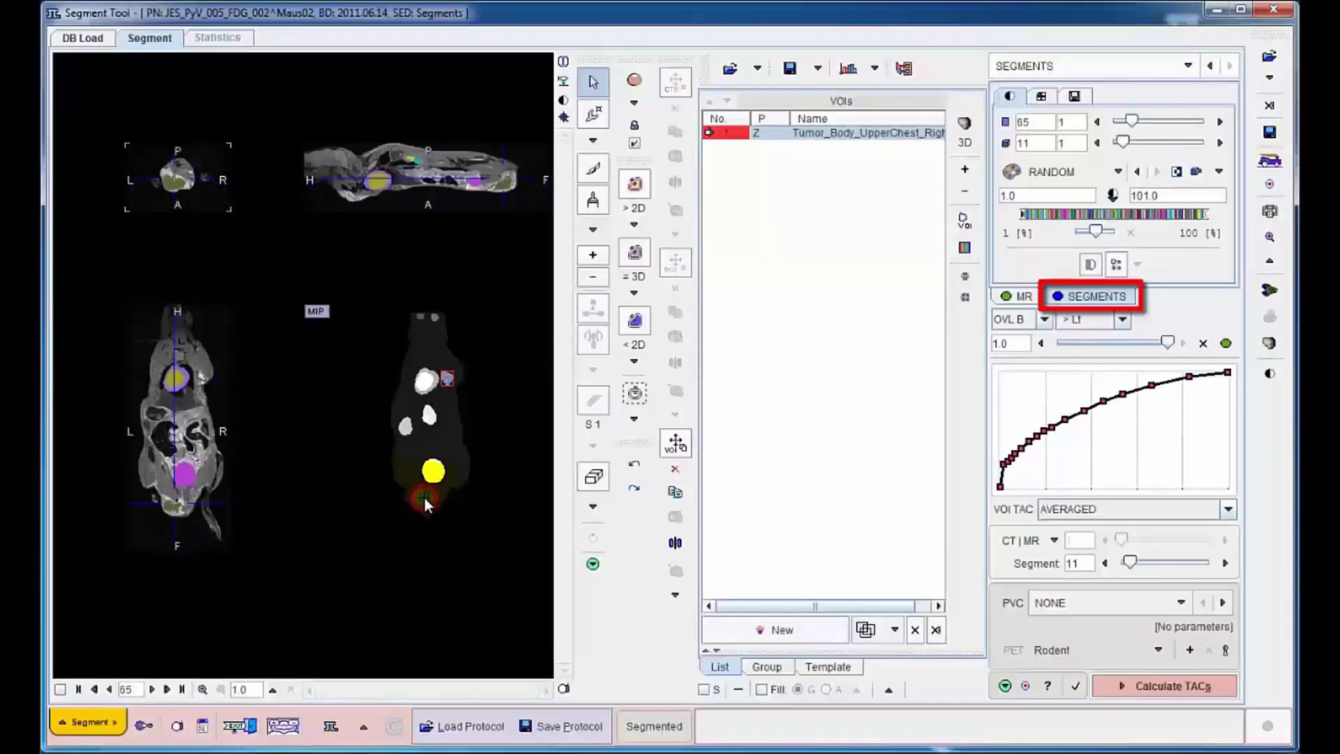
Rename the lower tumour VOI to Tumor_Body_LowerAbdominal in red
right_click(174, 188)
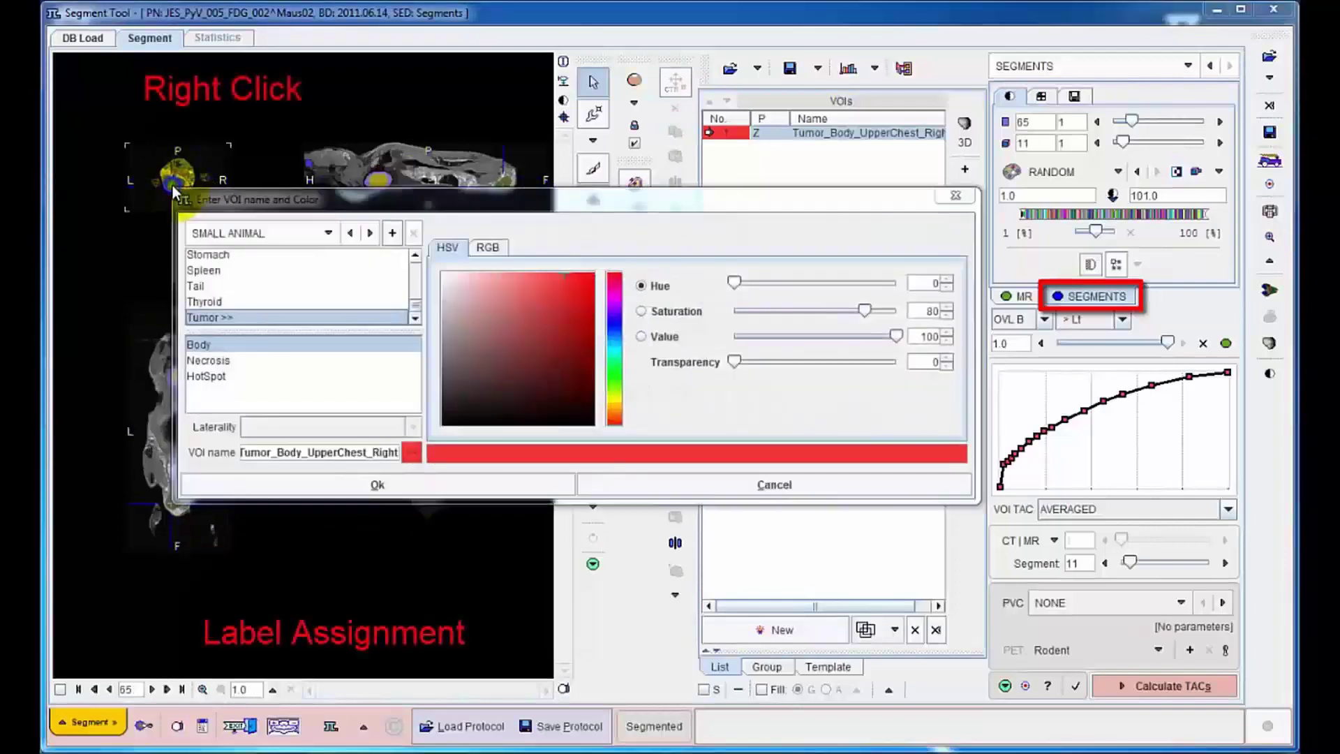
click(368, 453)
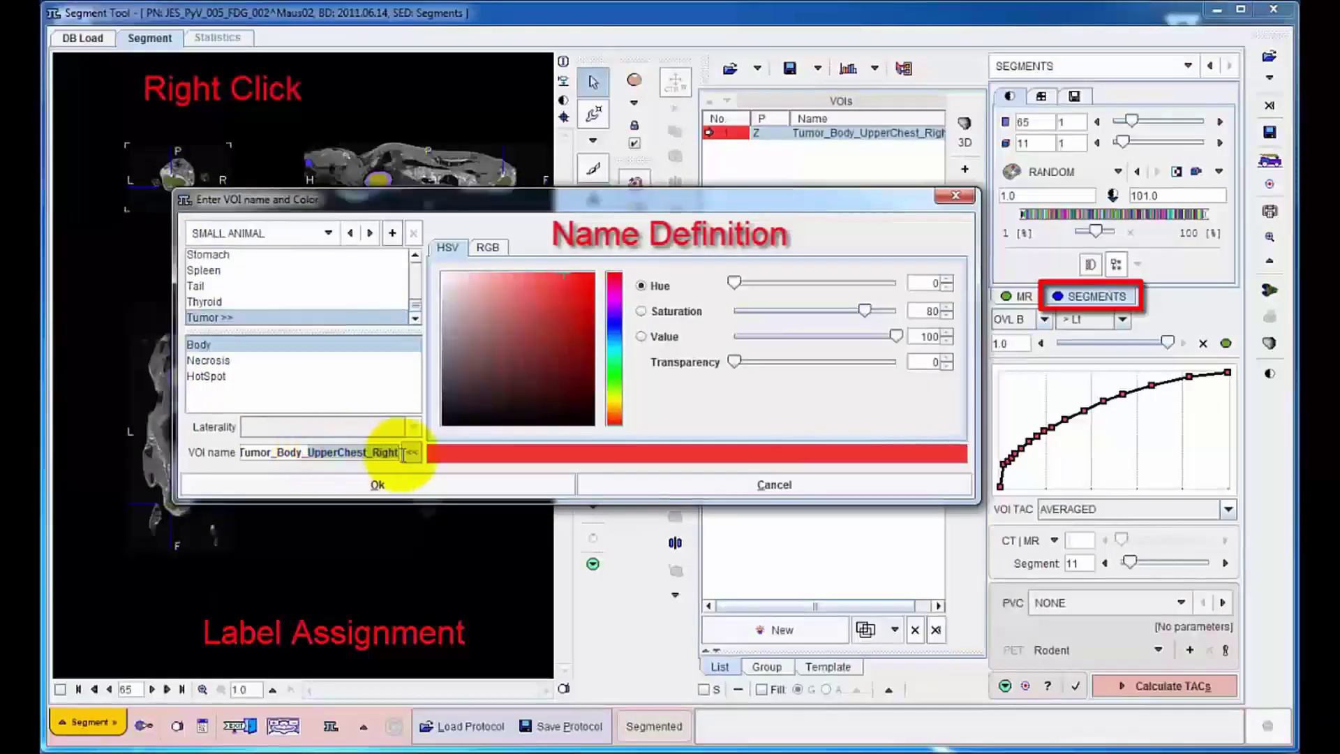
text(LowerA)
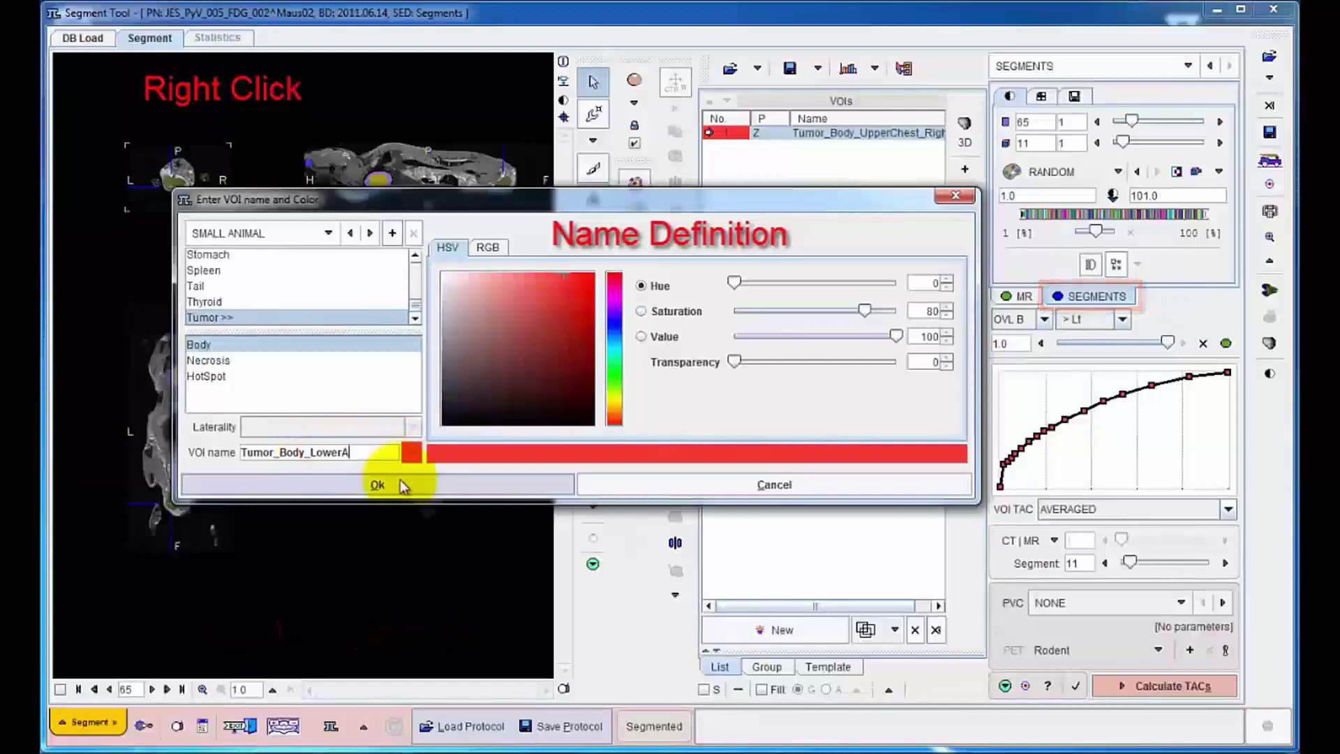
text(bdominal)
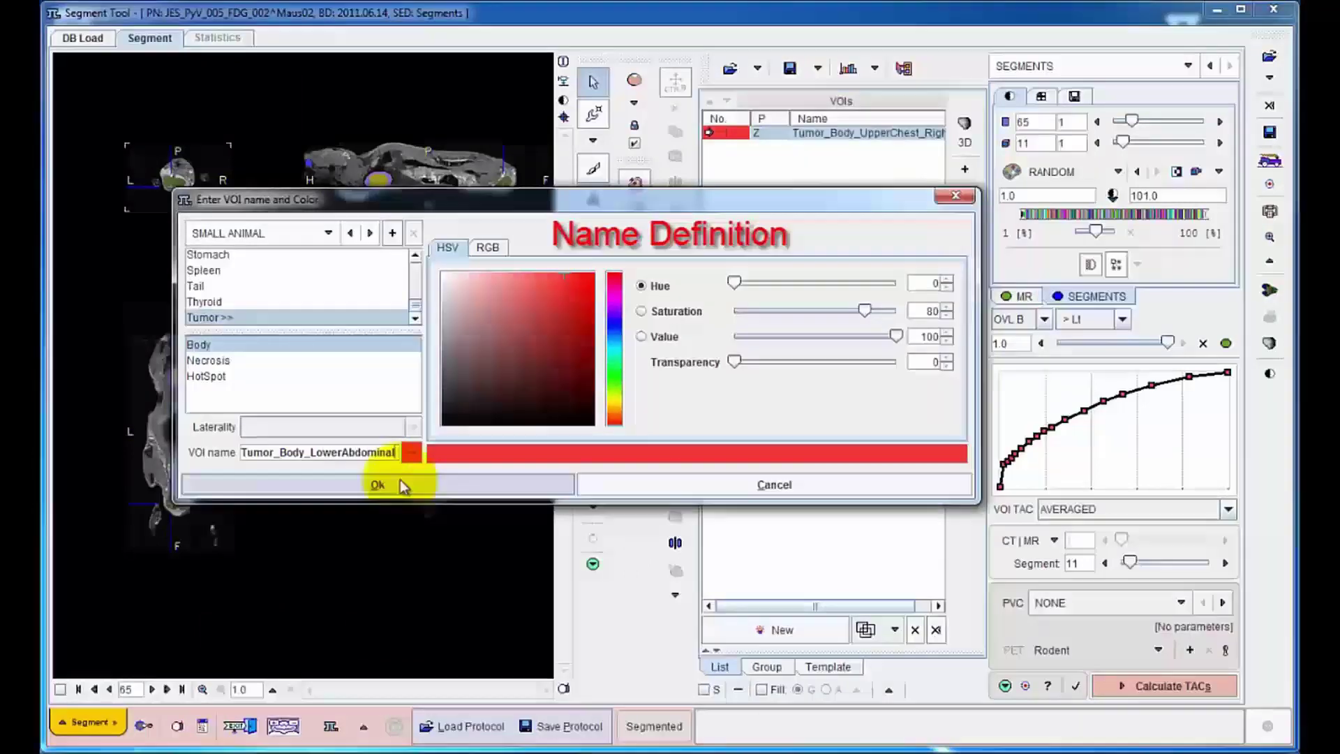
click(375, 485)
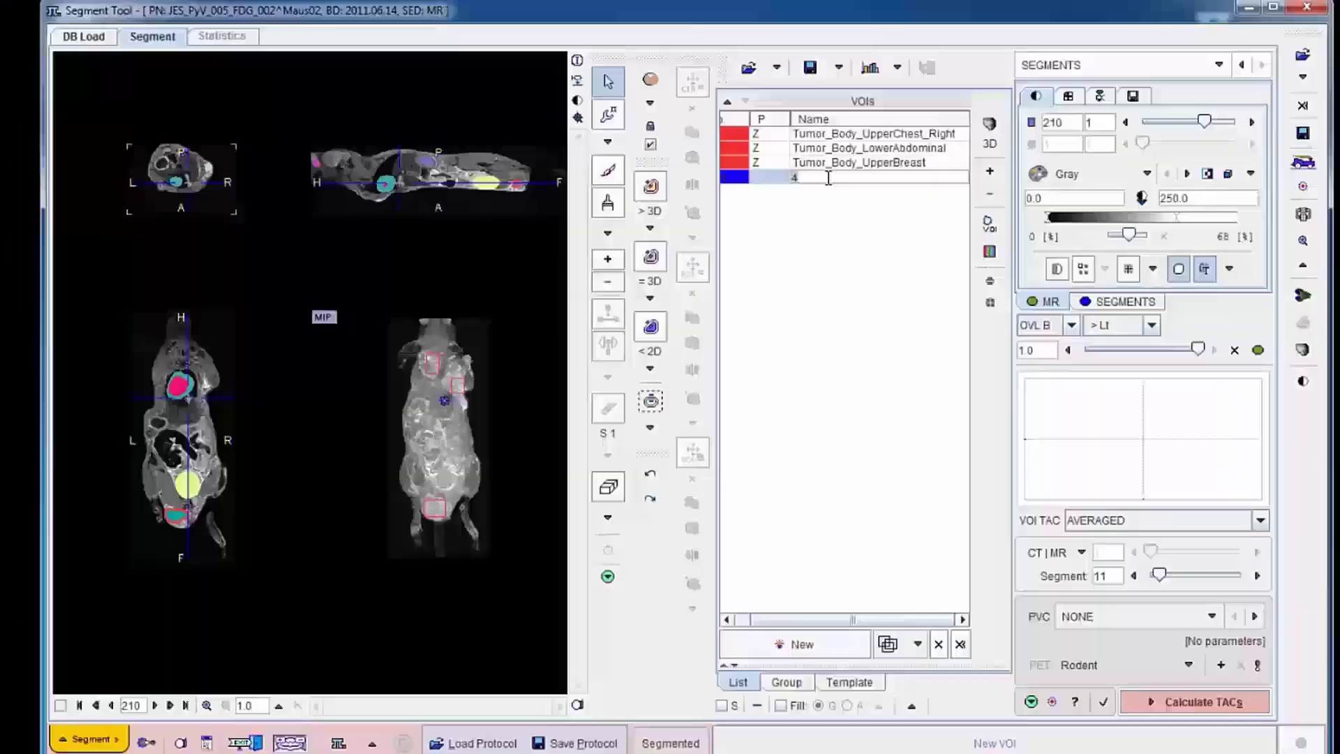
Name the new VOI Cystic Lesion and outline the lesion with 3D hot iso-contouring
text(stic Lesion)
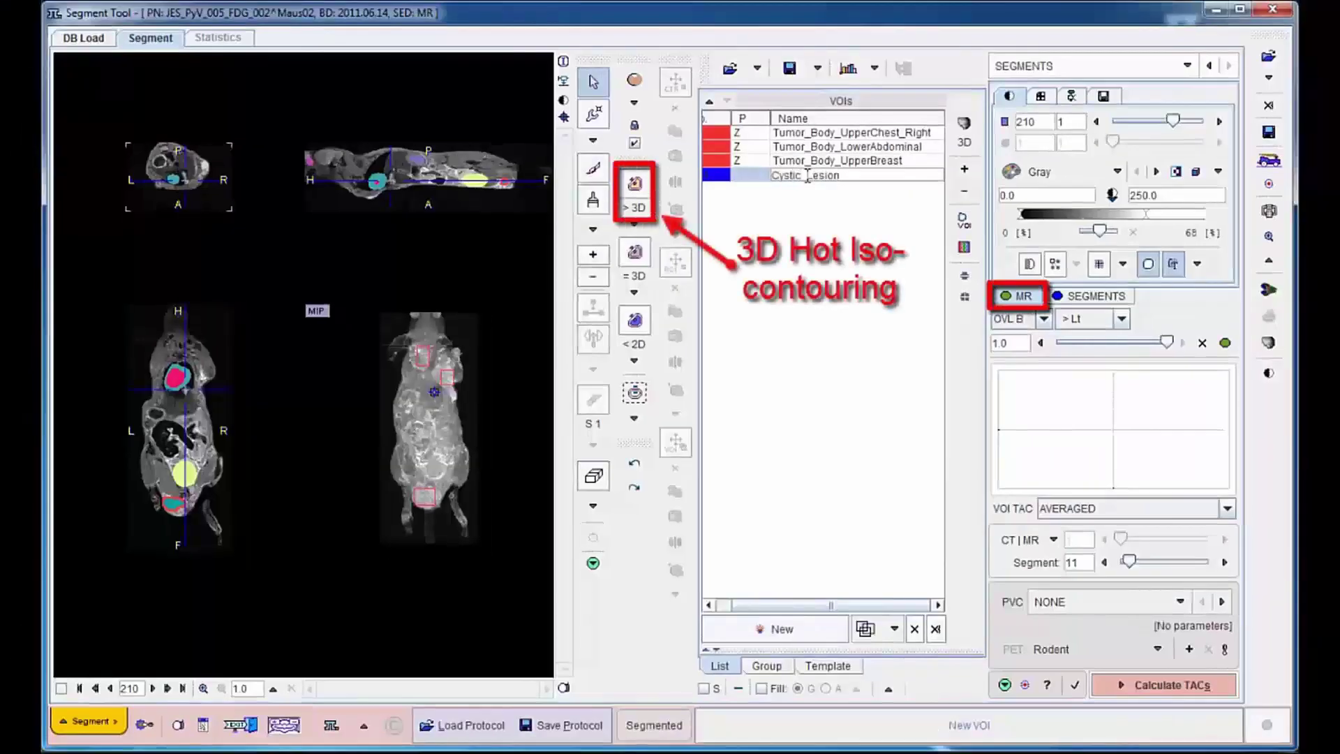
key(Return)
click(635, 184)
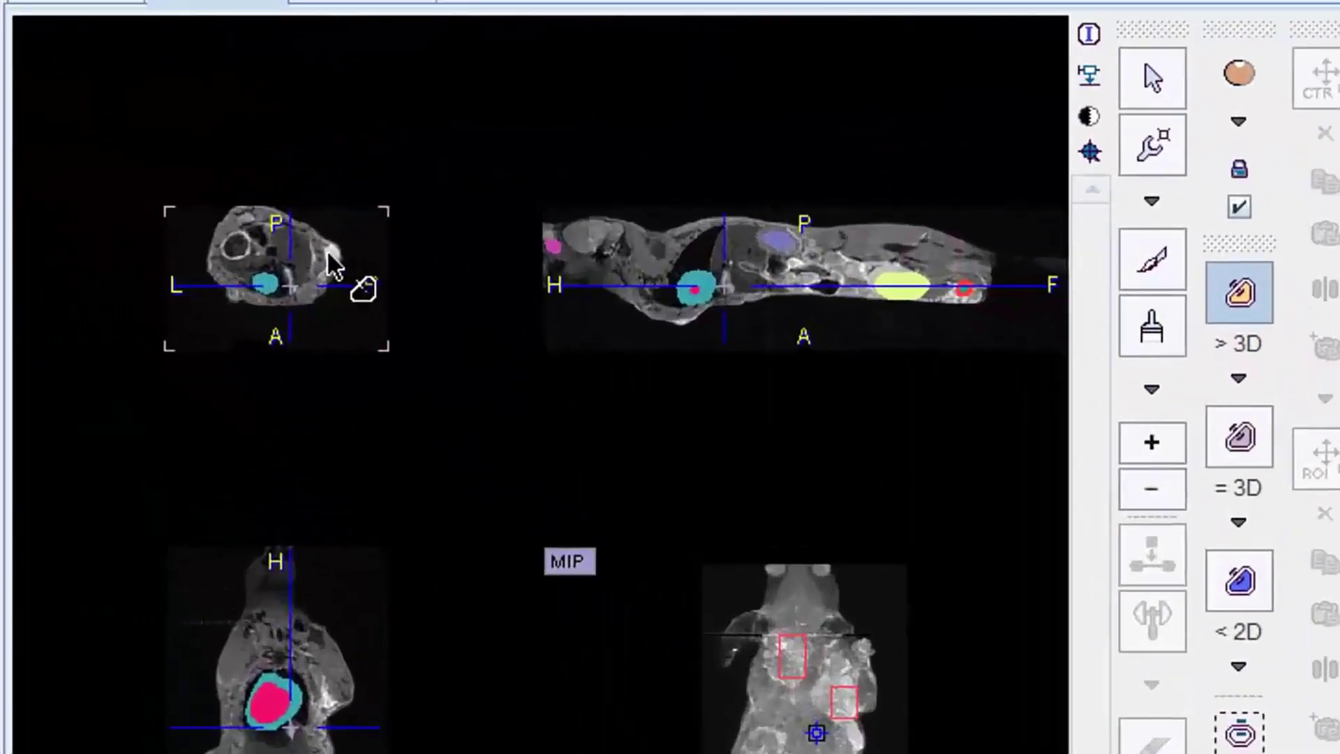
click(330, 254)
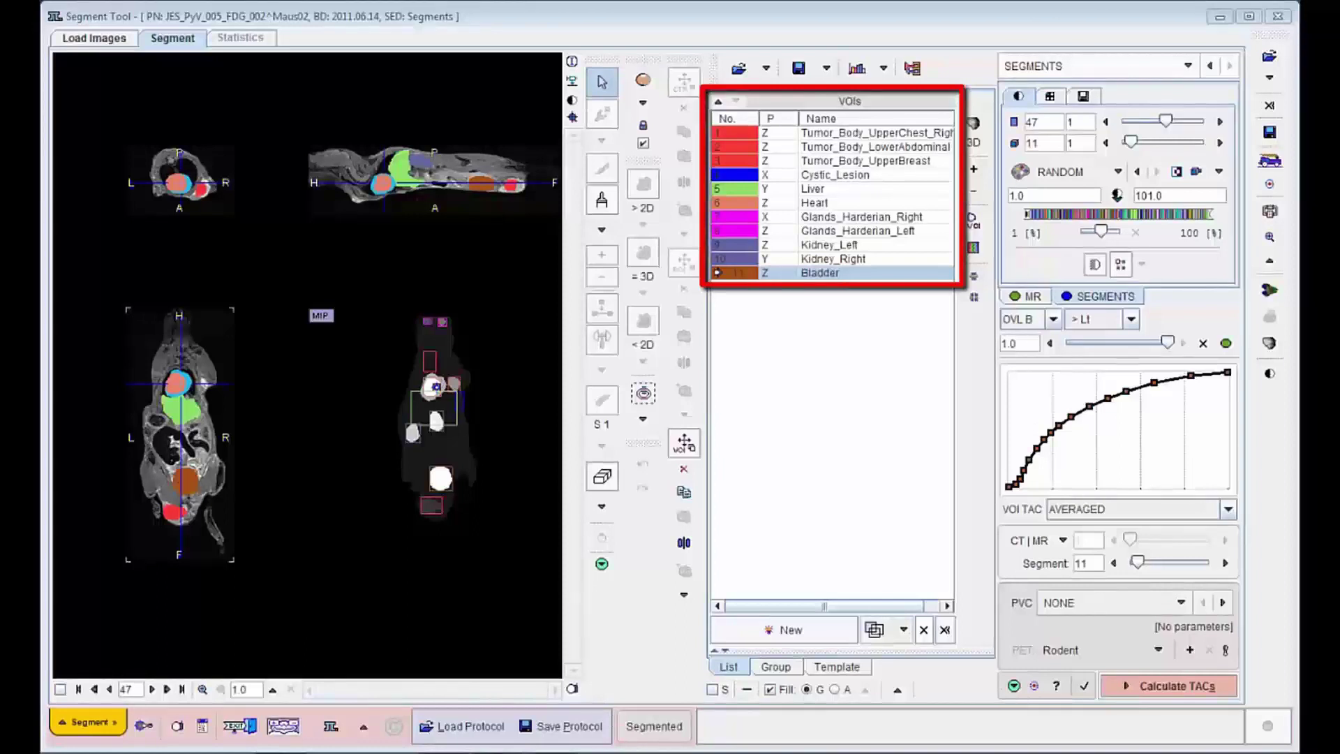
Check all 11 VOIs in the 3D view and calculate their time-activity curves in kBq/cc
click(1282, 346)
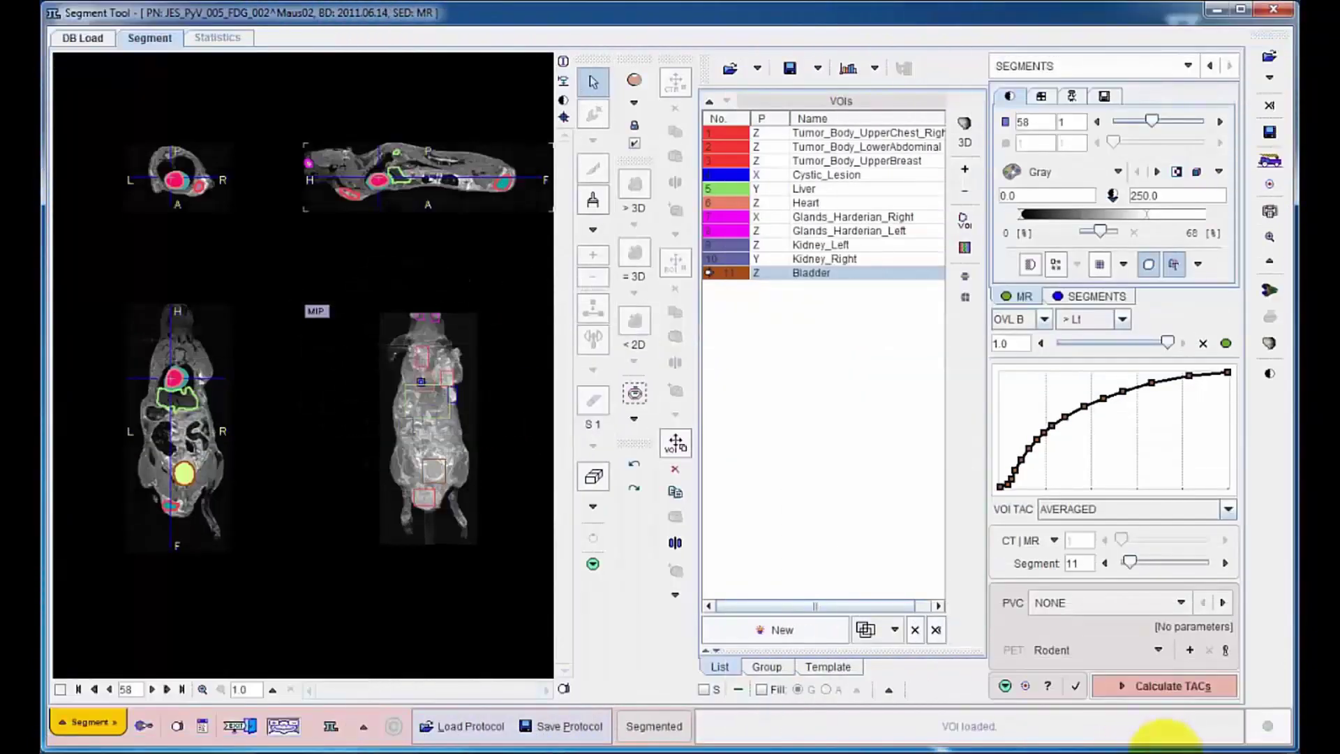
click(1194, 688)
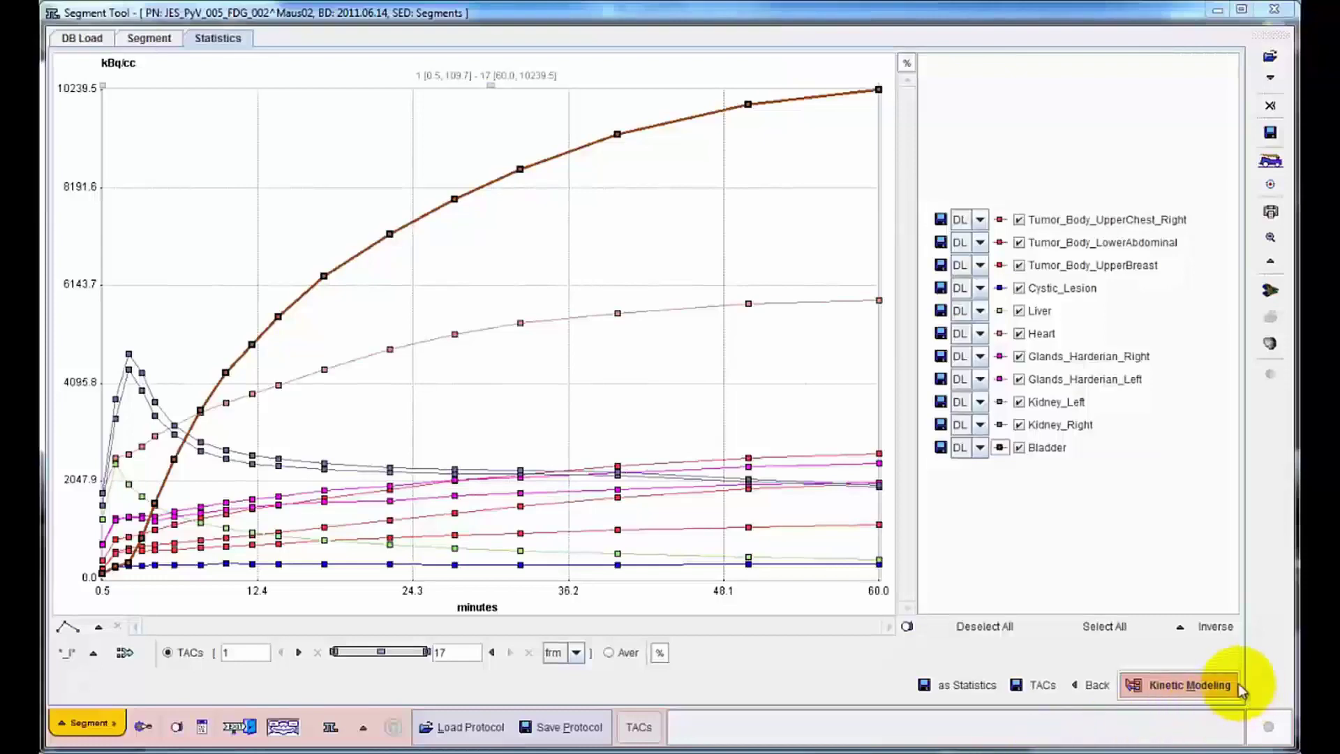
Send all 11 VOI time-activity curves to PKIN kinetic modelling
click(1177, 688)
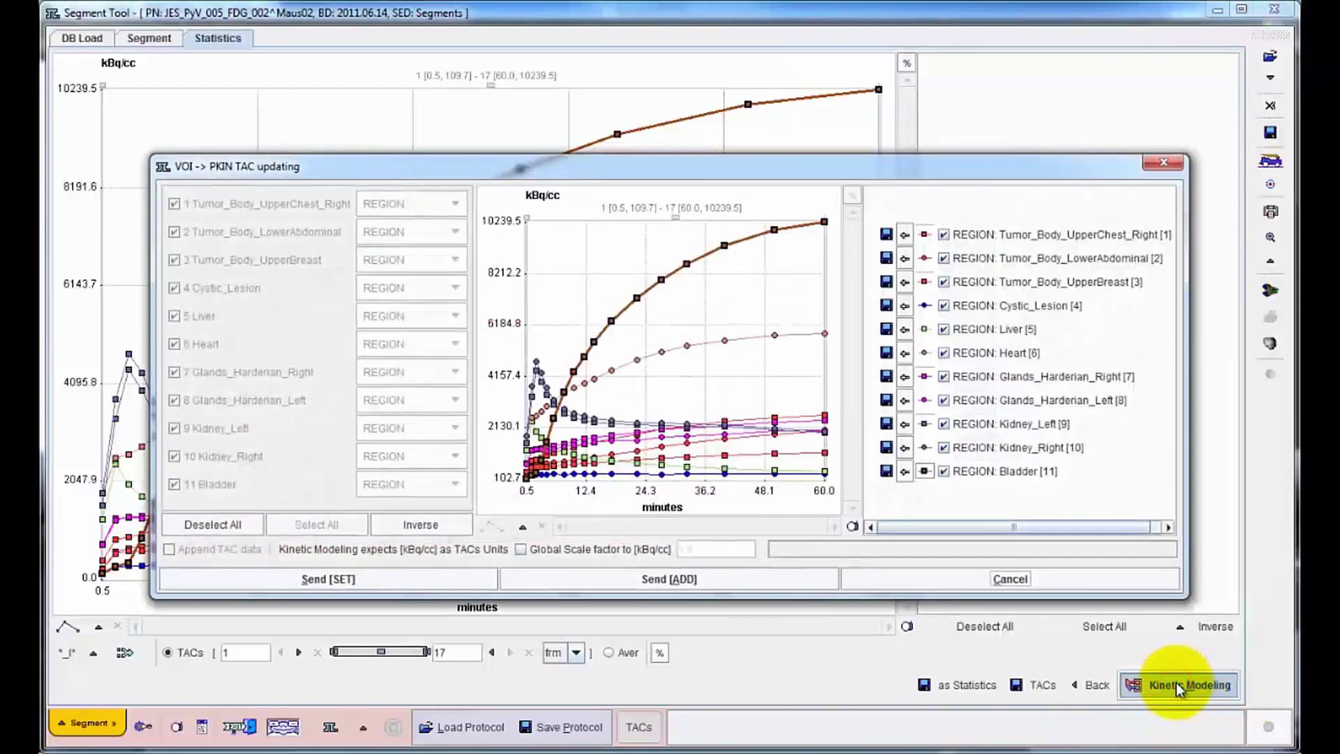